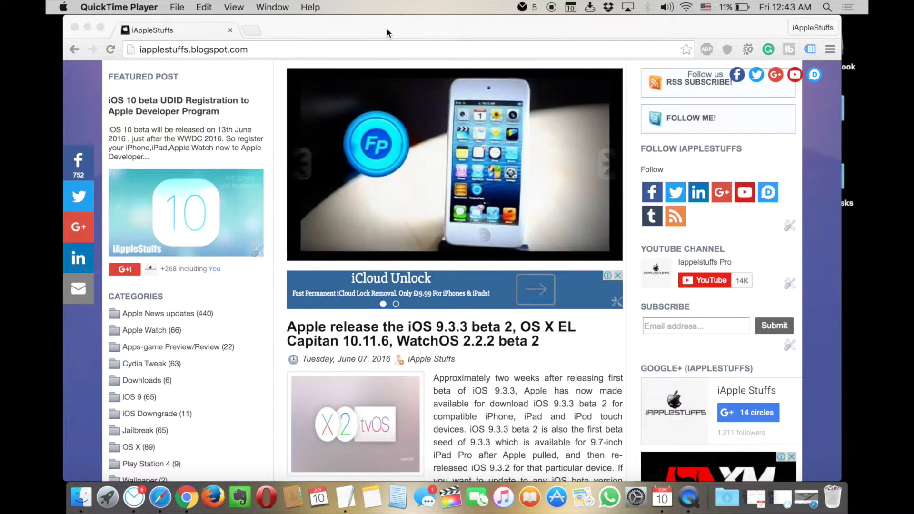
# Launch iMyfone Umate through a Spotlight search for 'imyphone', then bring the Chrome blog back to front
pyautogui.press('super+space')
pyautogui.write('imy')
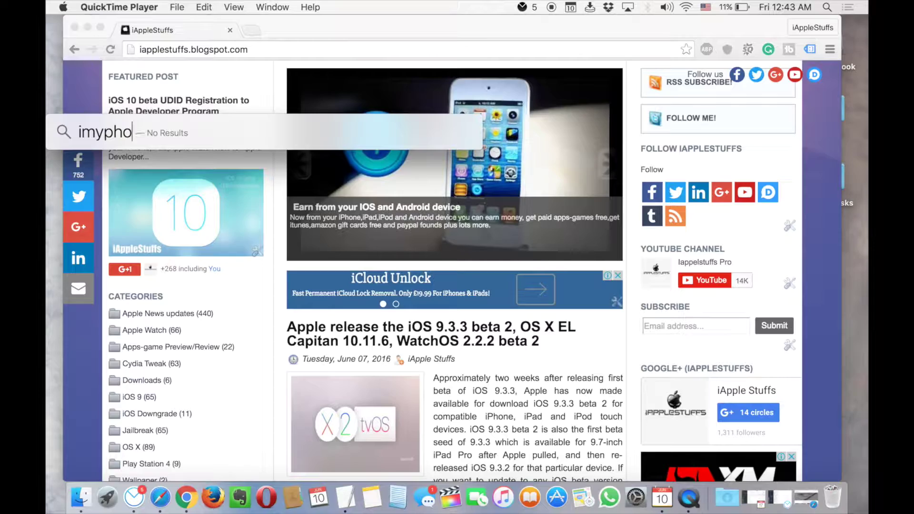
pyautogui.write('phone')
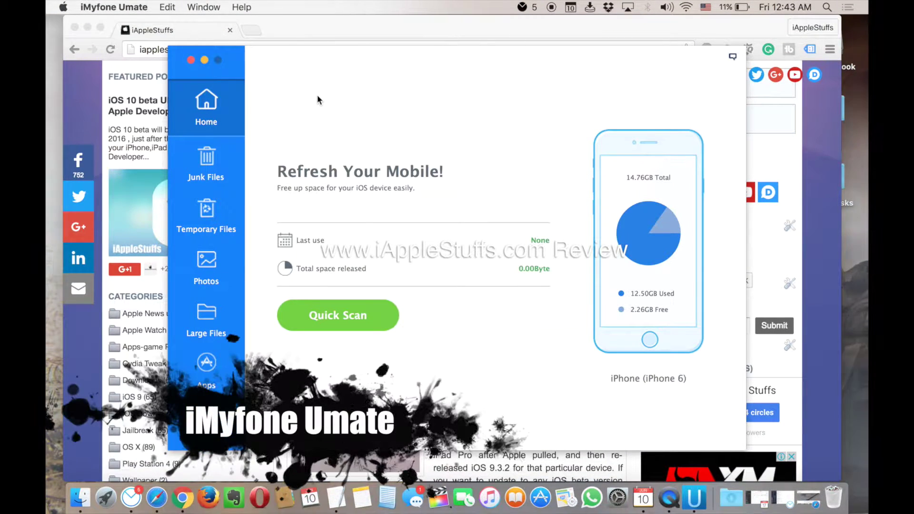
pyautogui.click(295, 20)
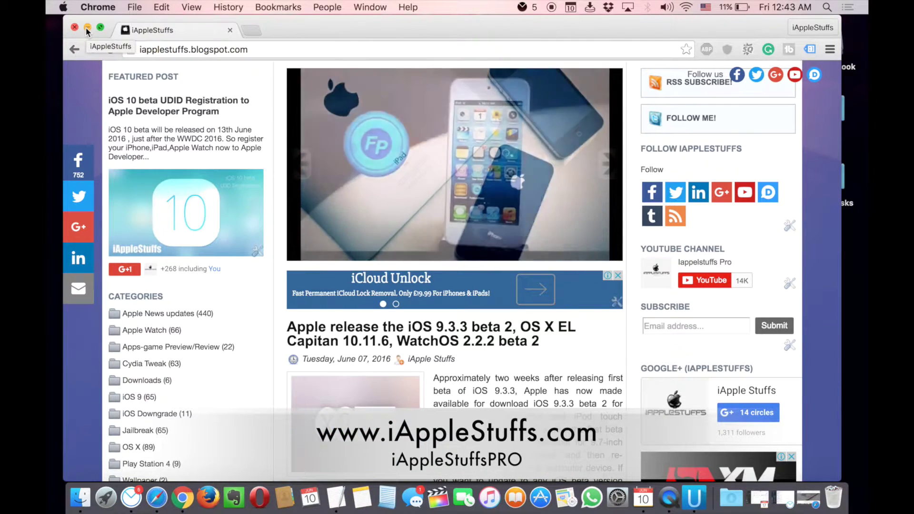
# Minimize Chrome to reveal Umate's Home screen showing the iPhone 6 with 2.26GB free
pyautogui.click(88, 28)
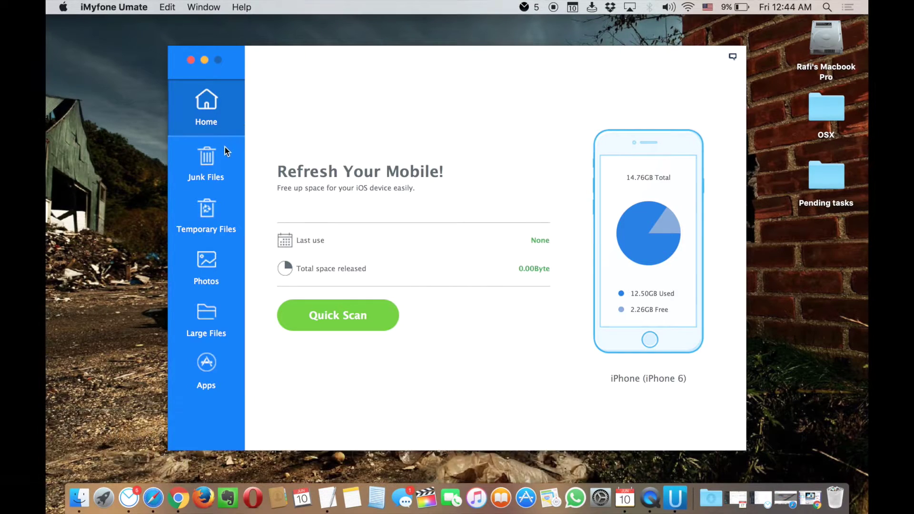
pyautogui.click(225, 156)
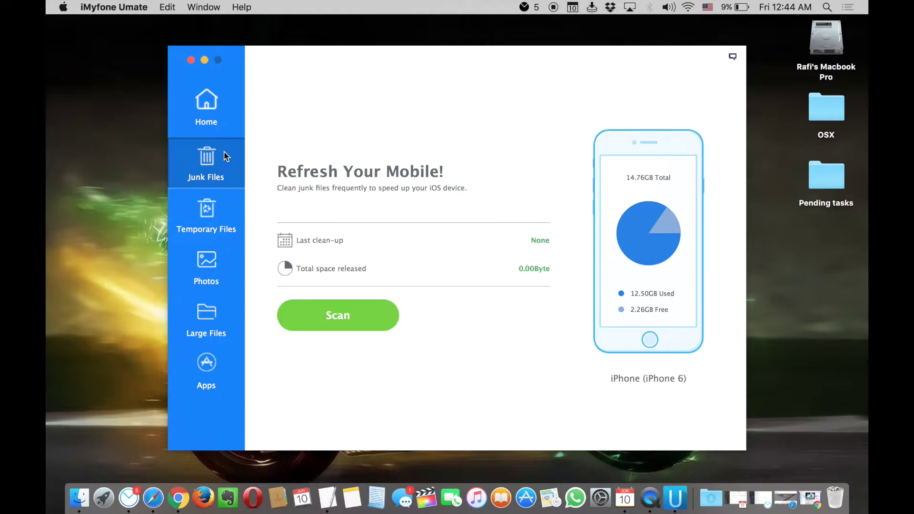
pyautogui.click(200, 211)
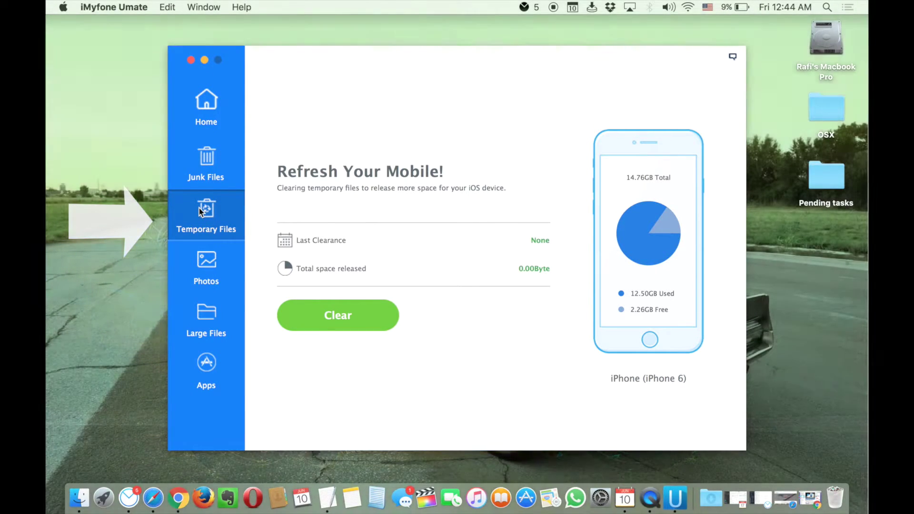
pyautogui.click(207, 263)
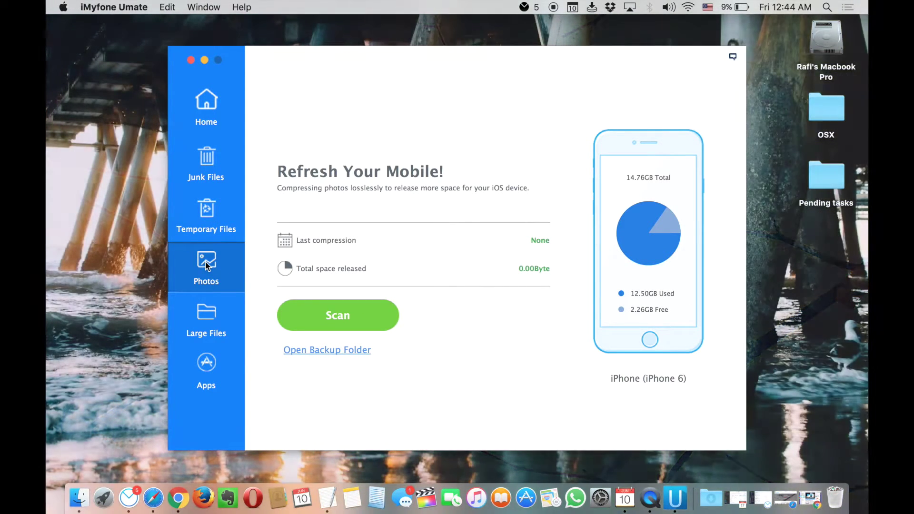
pyautogui.click(206, 318)
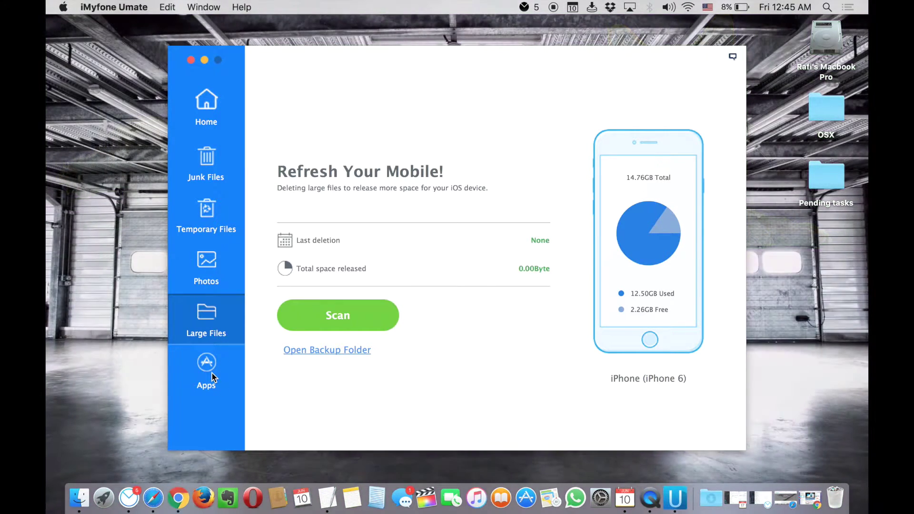
pyautogui.click(212, 376)
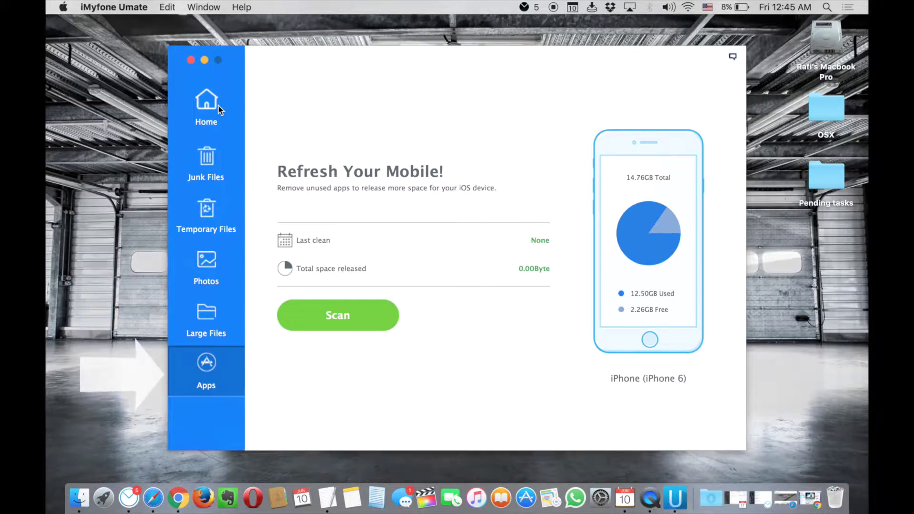
pyautogui.click(218, 109)
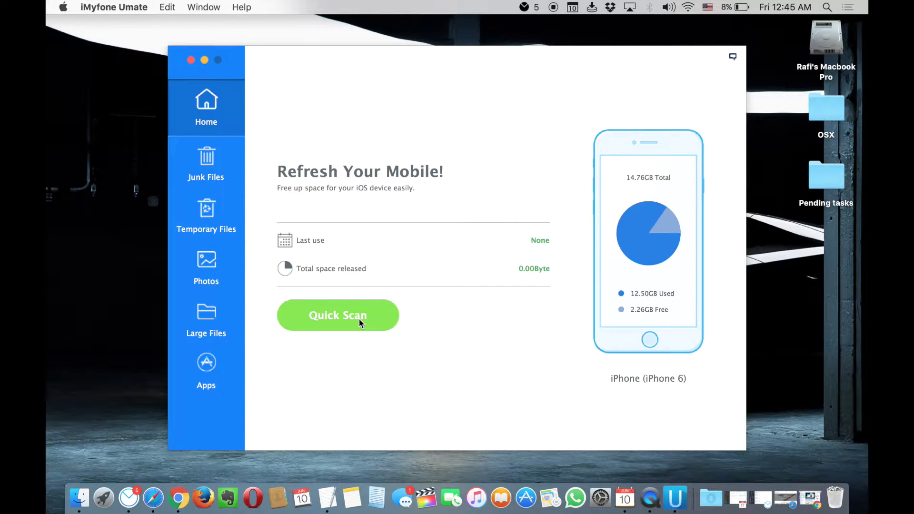
# Run a Quick Scan of the iPhone 6, which reports 6.24GB that can be freed
pyautogui.click(359, 319)
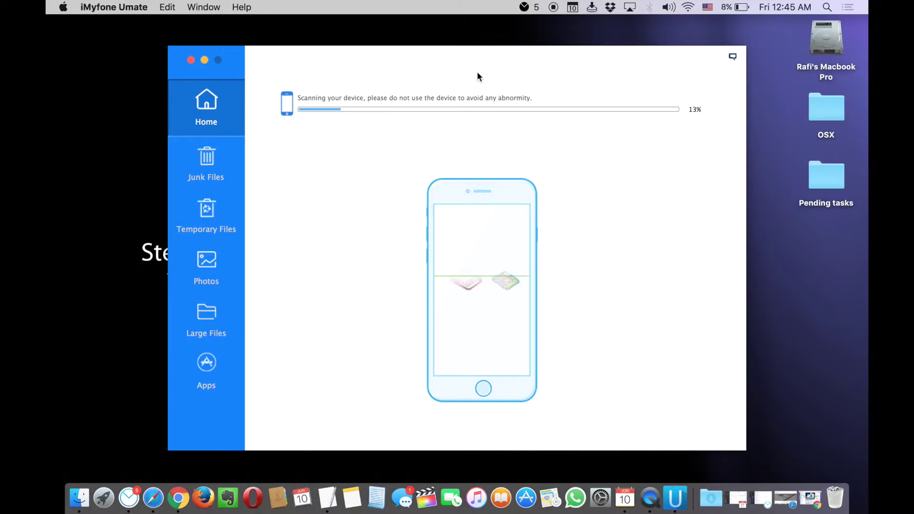
pyautogui.moveTo(480, 75)
pyautogui.mouseDown()
pyautogui.moveTo(566, 72)
pyautogui.moveTo(563, 15)
pyautogui.moveTo(465, 62)
pyautogui.moveTo(478, 66)
pyautogui.mouseUp()
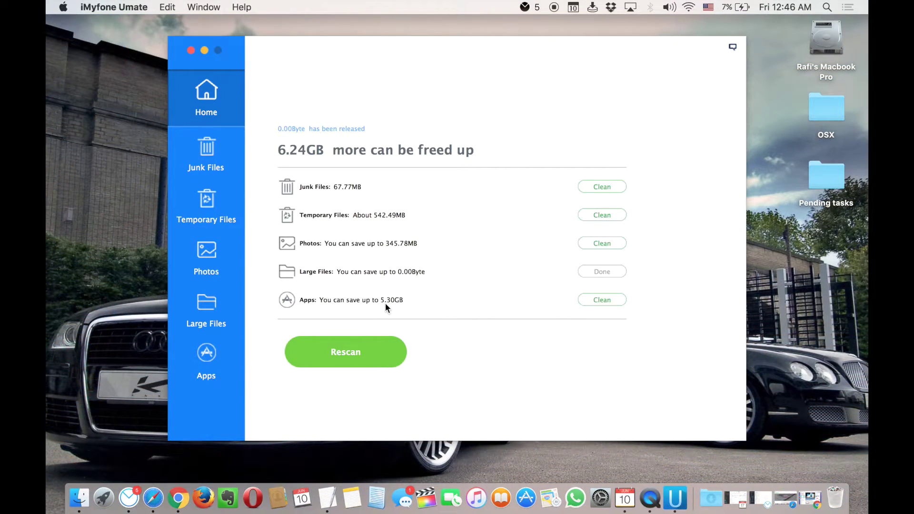
# Show the Junk Files details listing 67.77MB of Crash Logs to release
pyautogui.click(229, 150)
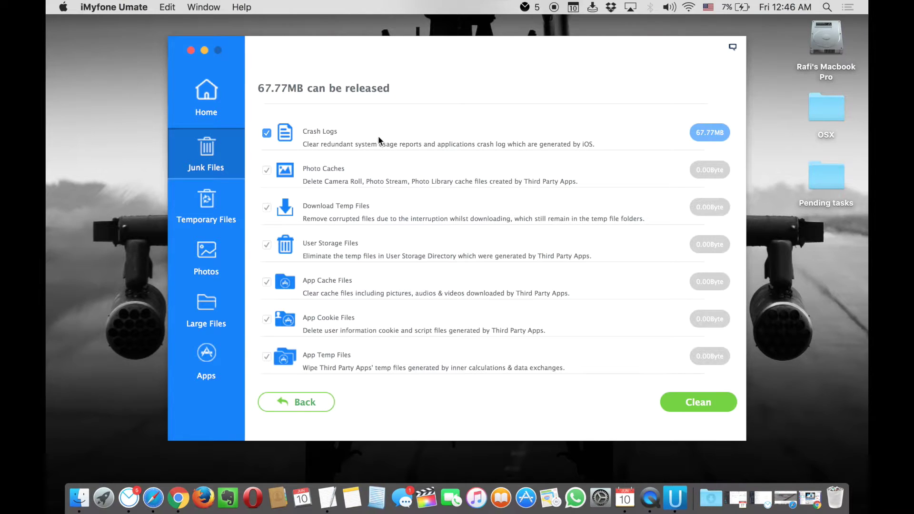
# Clean the 67.77MB of crash-log junk files and dismiss the result
pyautogui.click(685, 399)
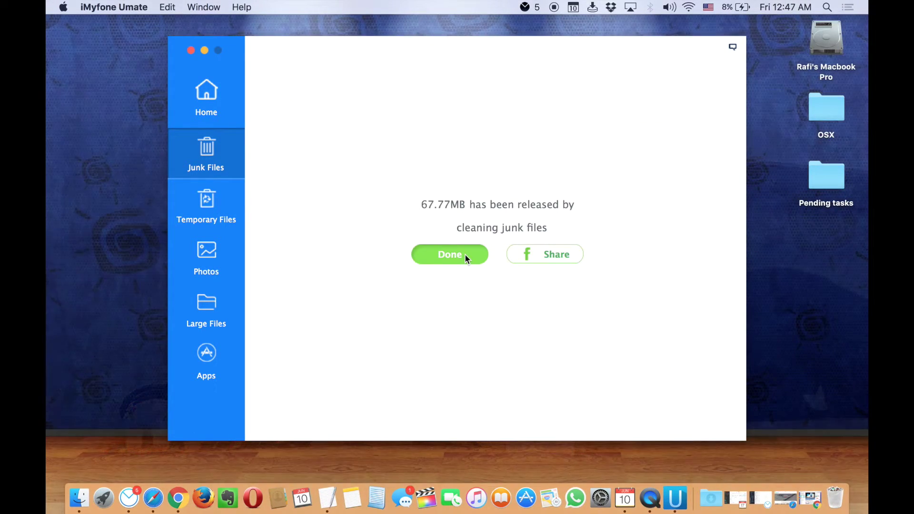
pyautogui.click(465, 253)
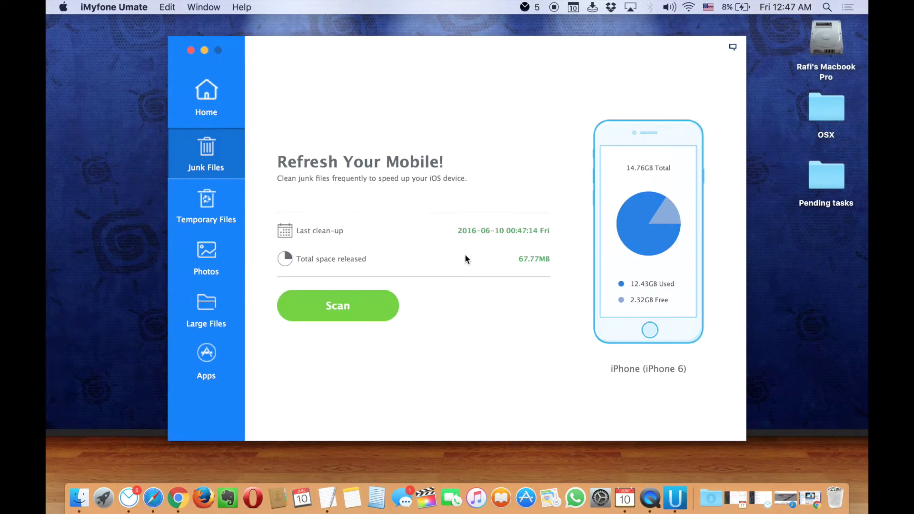
# Scan the iPhone's Large Files section, which finds no large files to delete
pyautogui.click(206, 221)
pyautogui.click(202, 267)
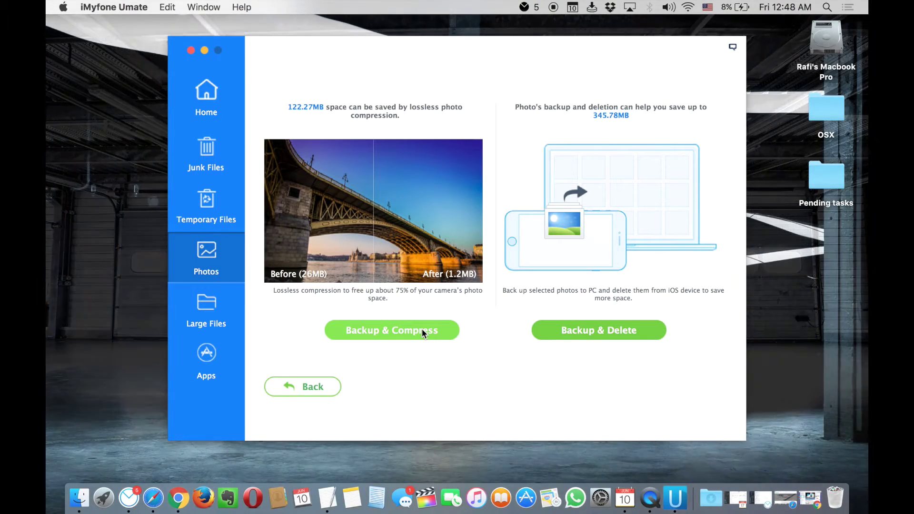
pyautogui.click(223, 325)
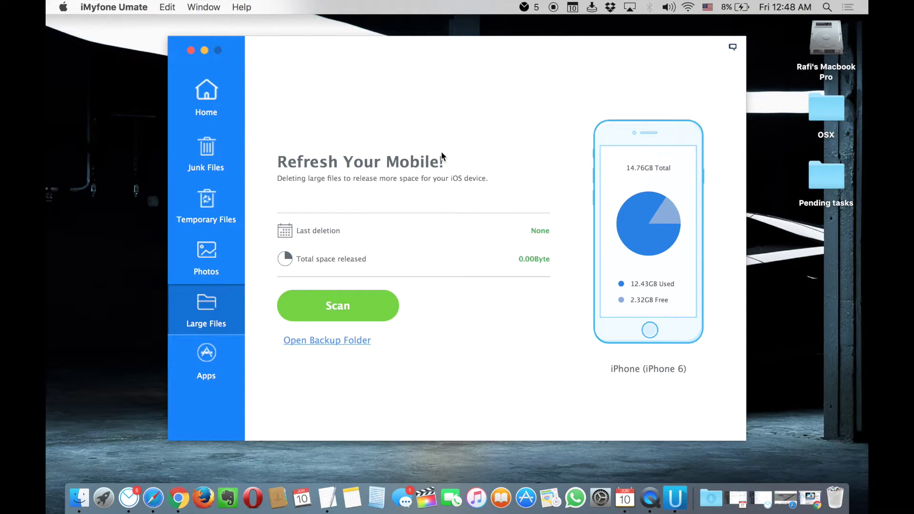
pyautogui.click(360, 294)
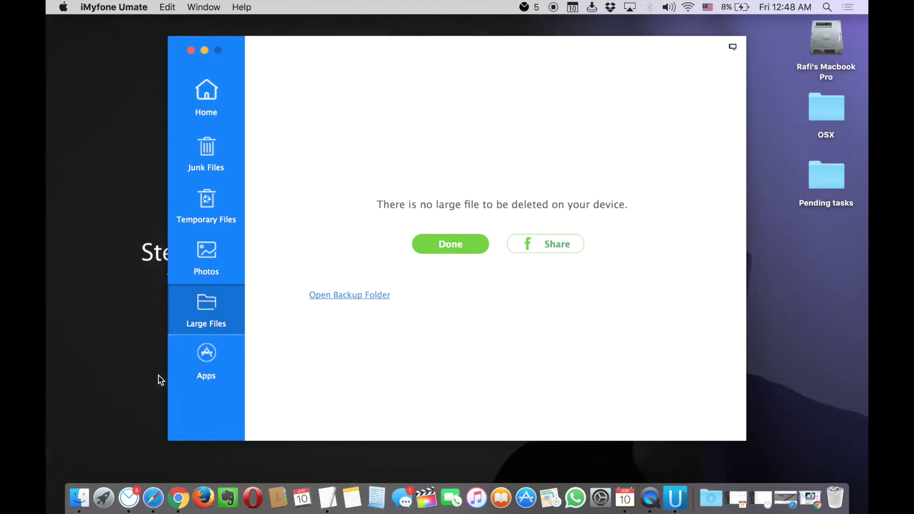
# Show the Apps list sorted by size and scroll down to the SWORKIT row
pyautogui.click(198, 362)
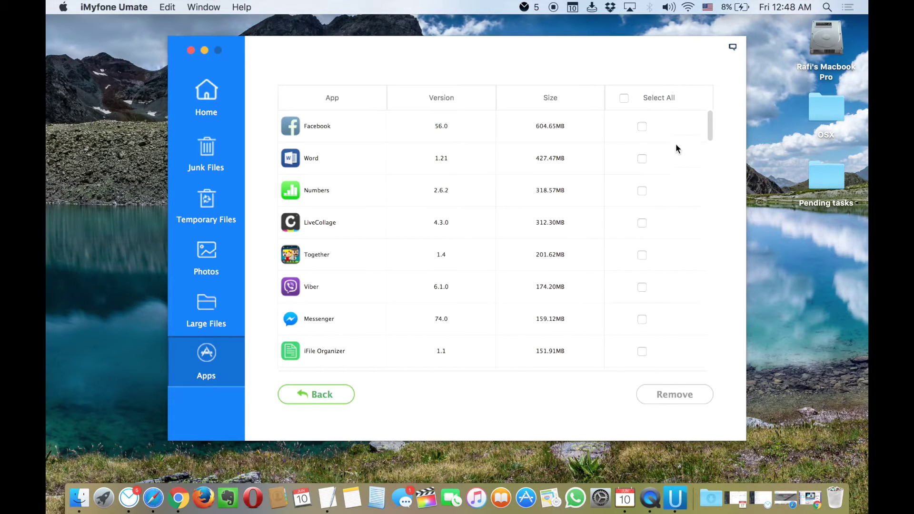
pyautogui.moveTo(707, 127)
pyautogui.mouseDown()
pyautogui.moveTo(712, 161)
pyautogui.moveTo(717, 115)
pyautogui.mouseUp()
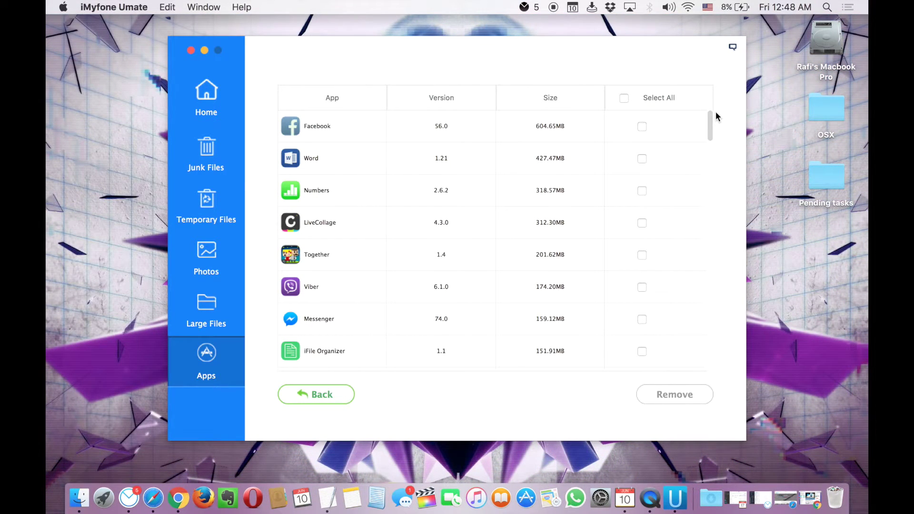
pyautogui.scroll(-3, 355, 344)
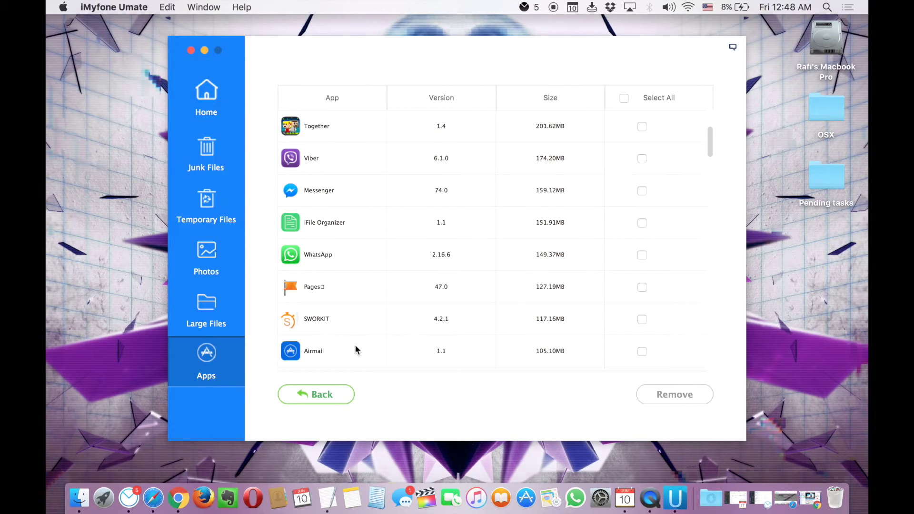
pyautogui.scroll(-2, 355, 346)
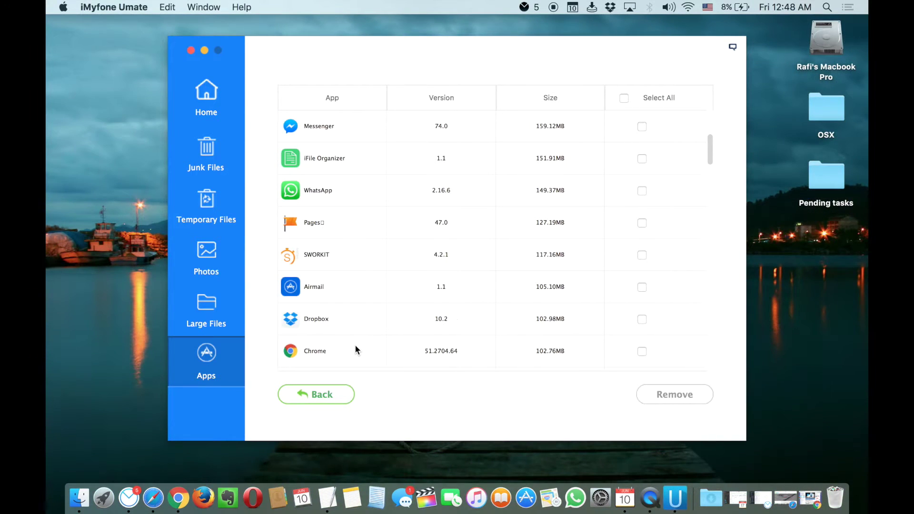
pyautogui.scroll(-2, 355, 350)
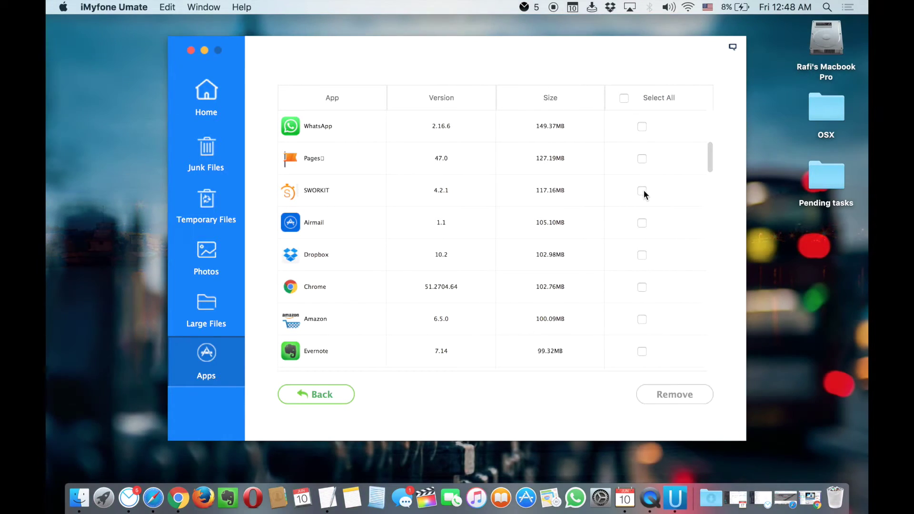
# Tick SWORKIT and confirm its removal, releasing 117.16MB of iPhone storage
pyautogui.click(643, 191)
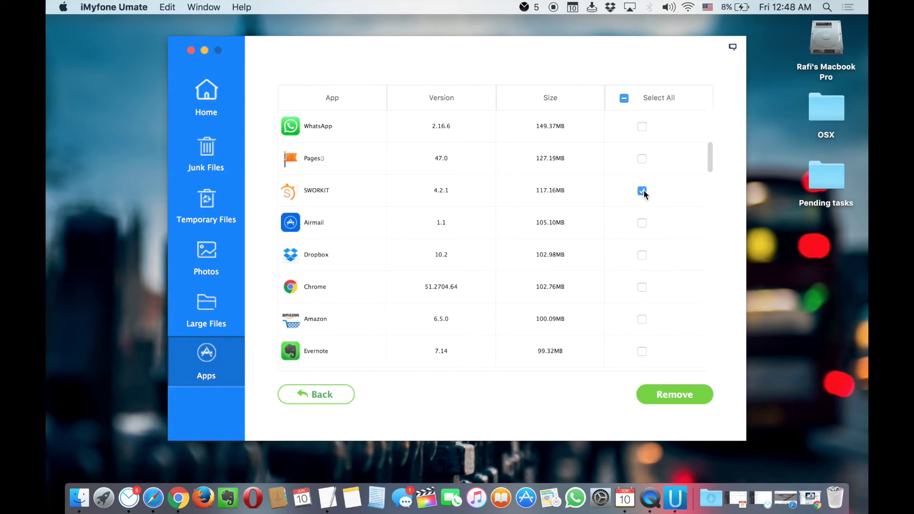
pyautogui.scroll(-1, 644, 195)
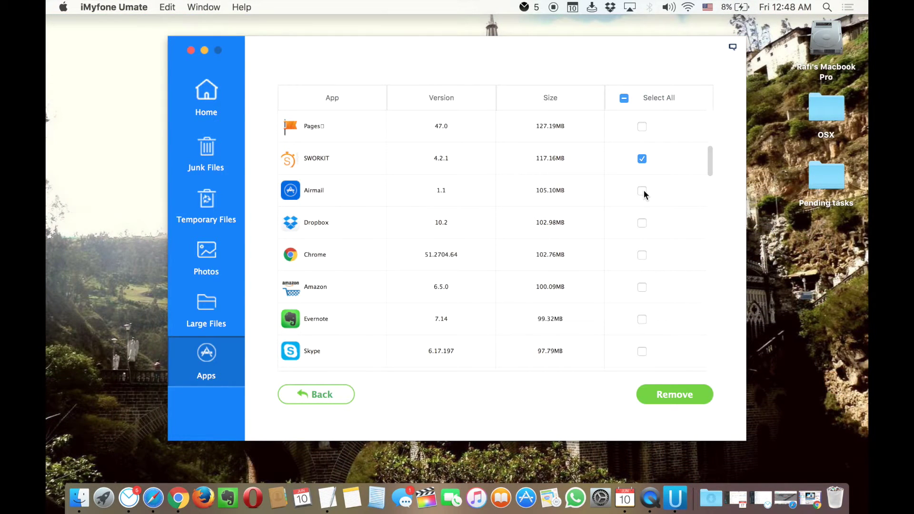
pyautogui.scroll(-6, 645, 194)
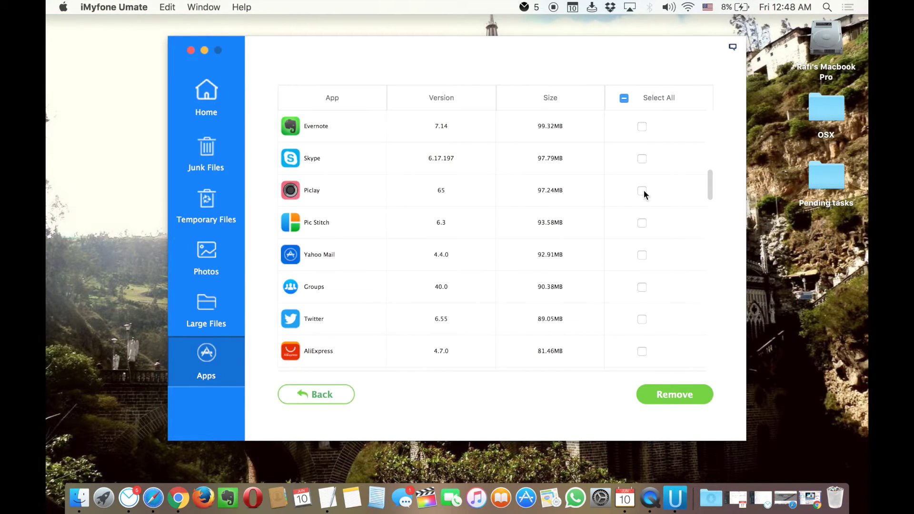
pyautogui.scroll(-2, 644, 194)
pyautogui.scroll(6, 644, 195)
pyautogui.scroll(-1, 644, 194)
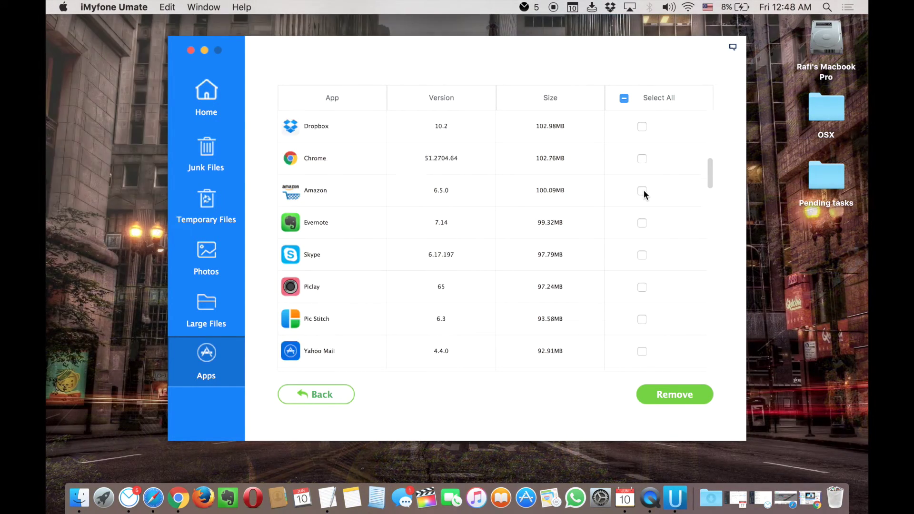
pyautogui.scroll(-10, 645, 195)
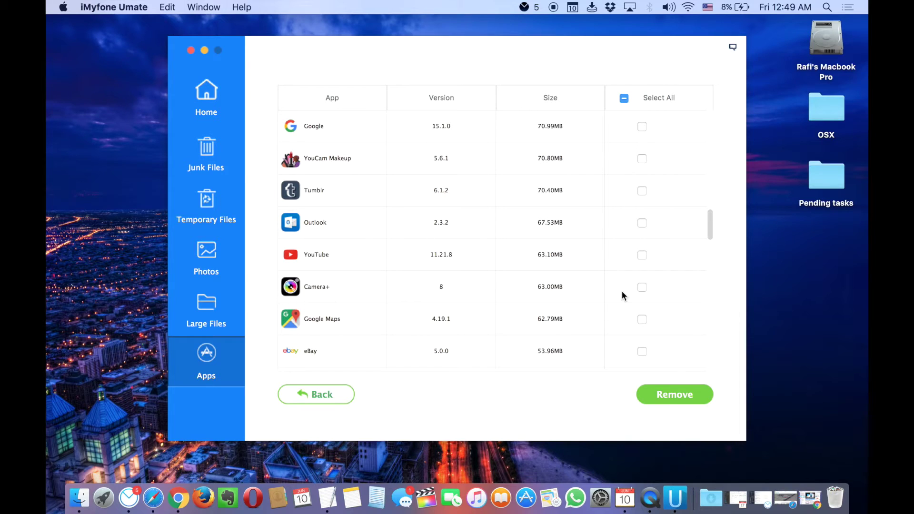
pyautogui.click(682, 392)
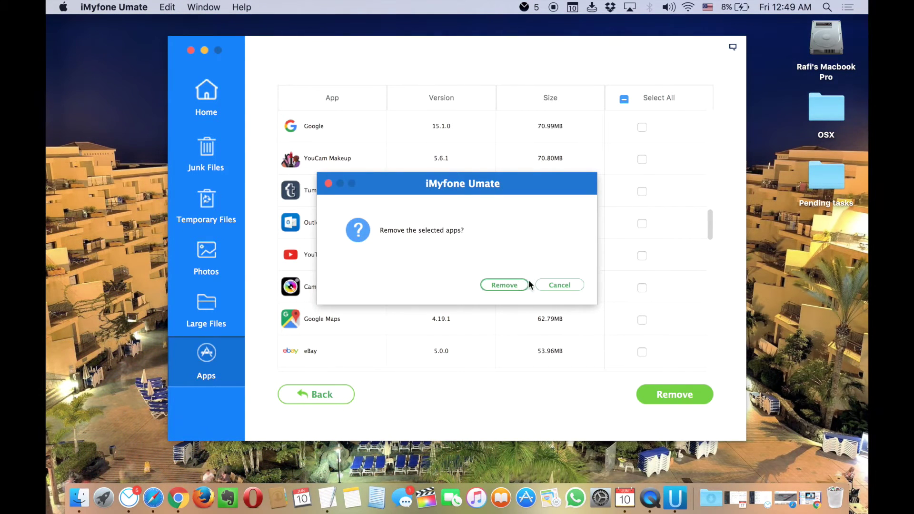
pyautogui.click(525, 285)
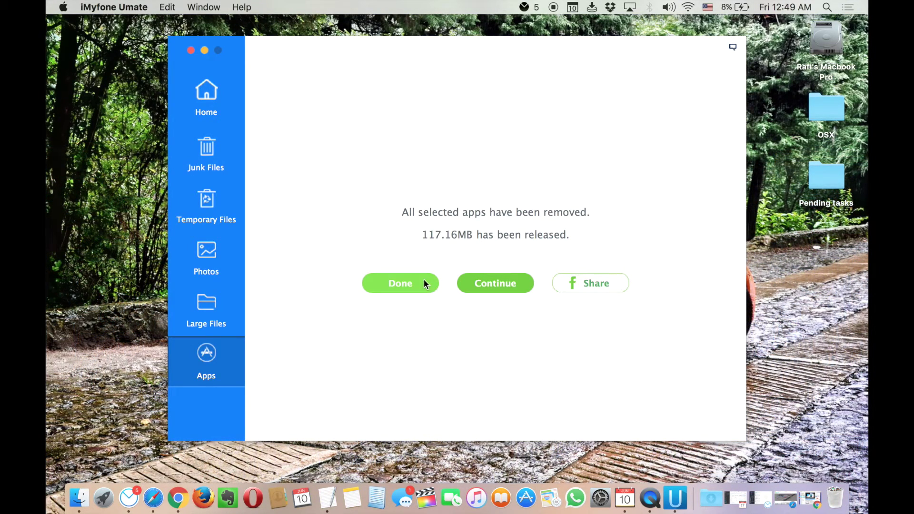
# Close the app-removal results and return to Umate's Home summary
pyautogui.click(424, 280)
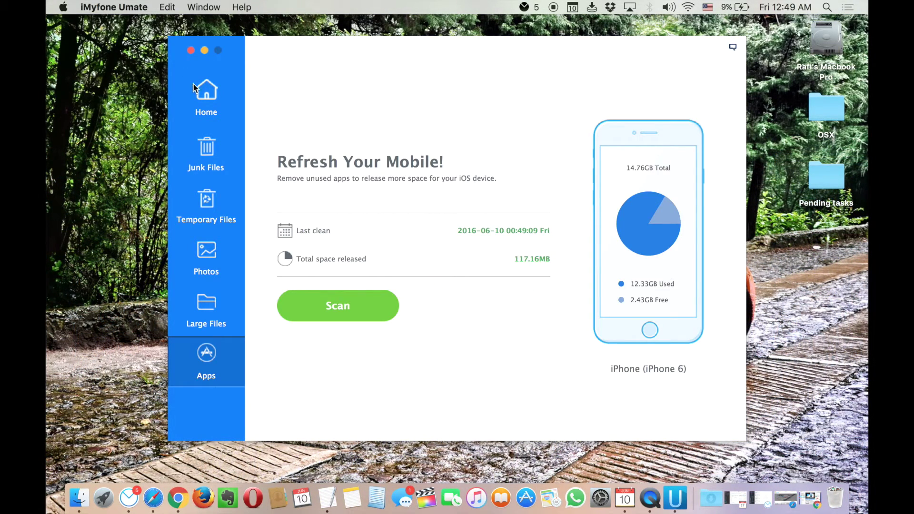
pyautogui.click(217, 113)
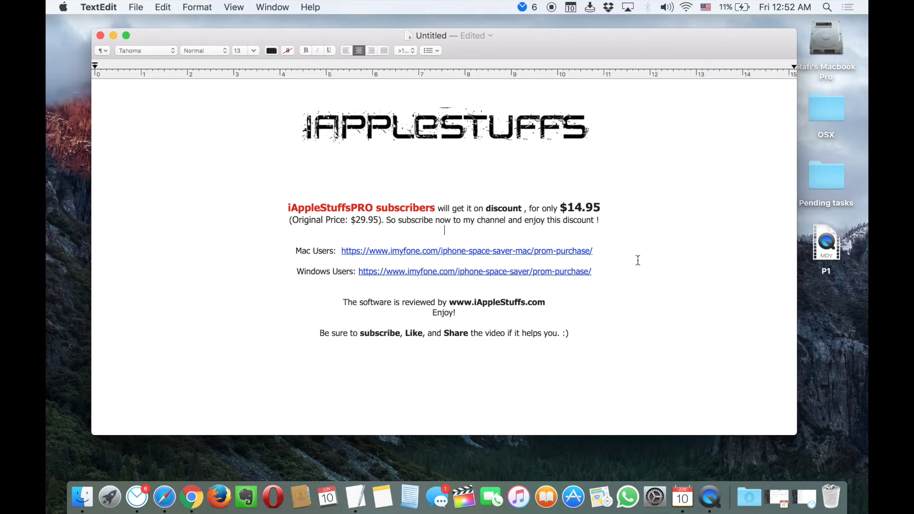
# Follow the note's Mac Users link to load the imyfone.com purchase page in Safari
pyautogui.click(585, 331)
pyautogui.click(594, 324)
pyautogui.click(584, 333)
pyautogui.click(464, 251)
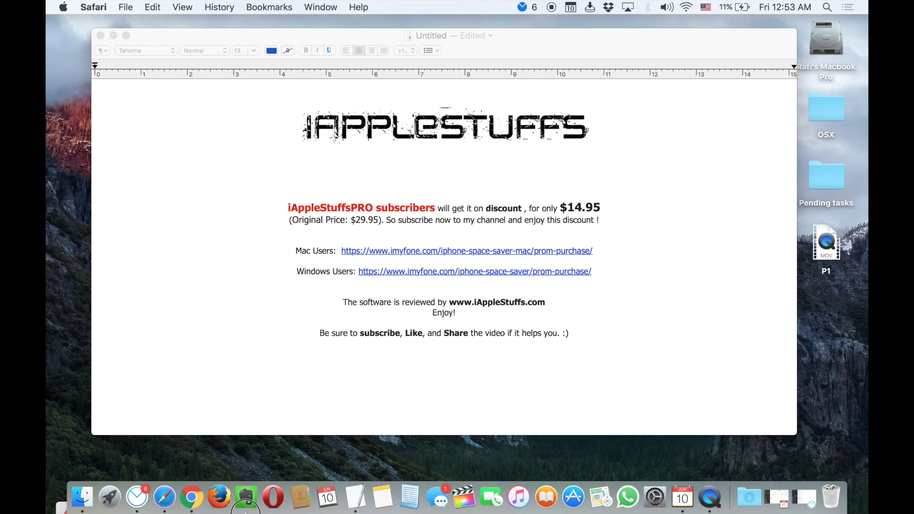
# Bring up the imyfone.com Umate for Mac pricing page and highlight the $14.95 Basic License price
pyautogui.press('super+shift+t')
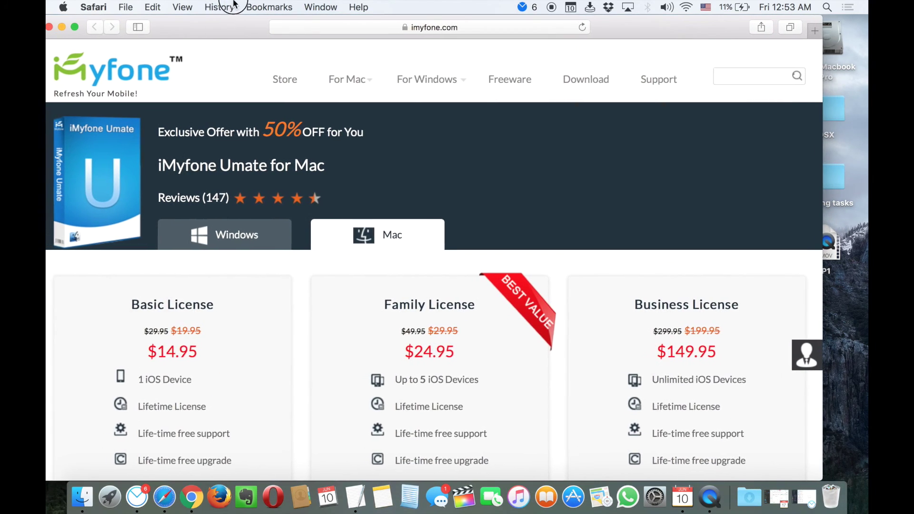
pyautogui.scroll(-1, 269, 336)
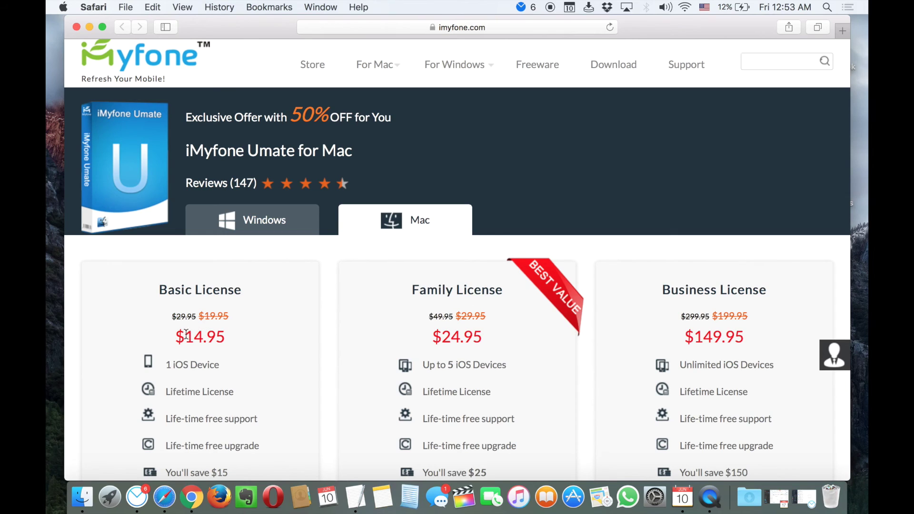
pyautogui.moveTo(175, 338); pyautogui.dragTo(238, 334)
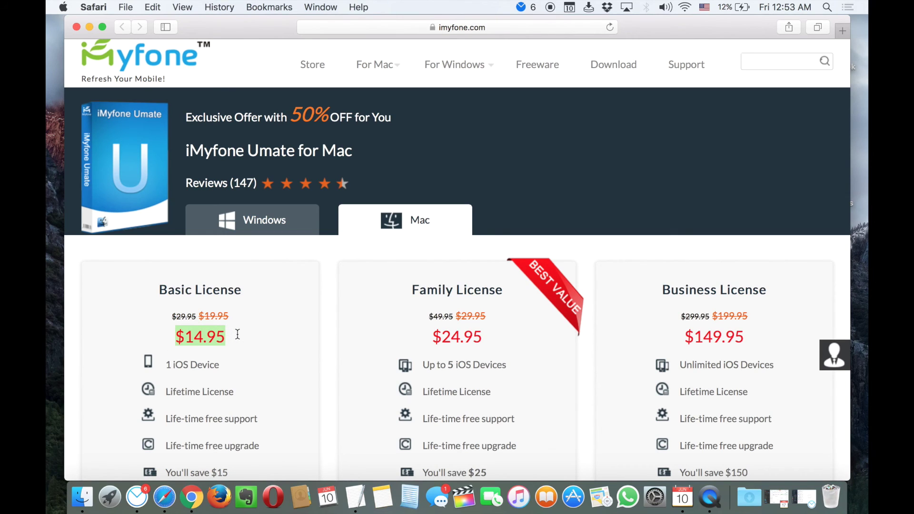
# Clear the price highlight, scroll down to Add to Cart, then back to the top
pyautogui.scroll(-3, 238, 335)
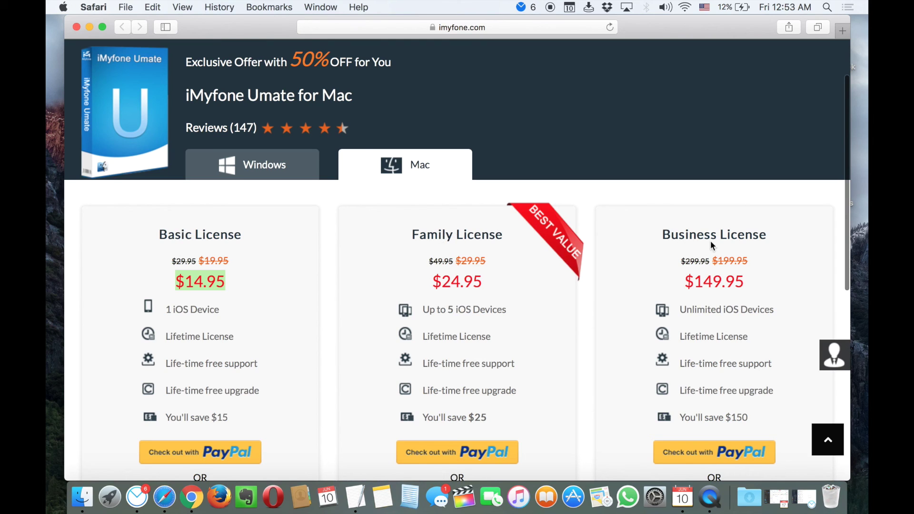
pyautogui.click(243, 226)
pyautogui.scroll(-3, 263, 287)
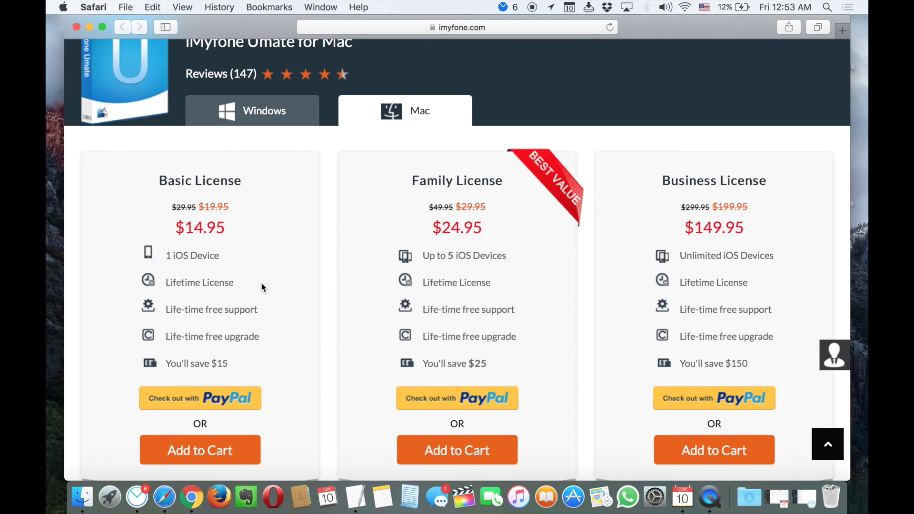
pyautogui.scroll(3, 262, 286)
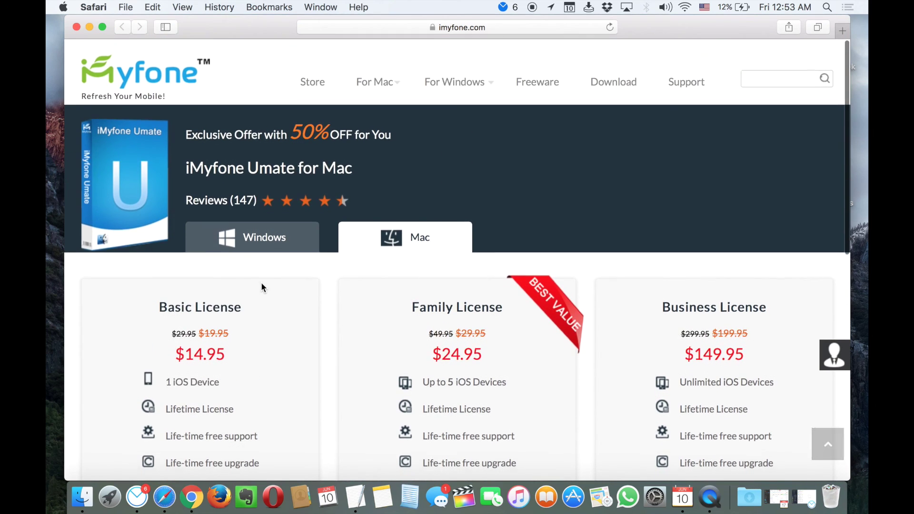